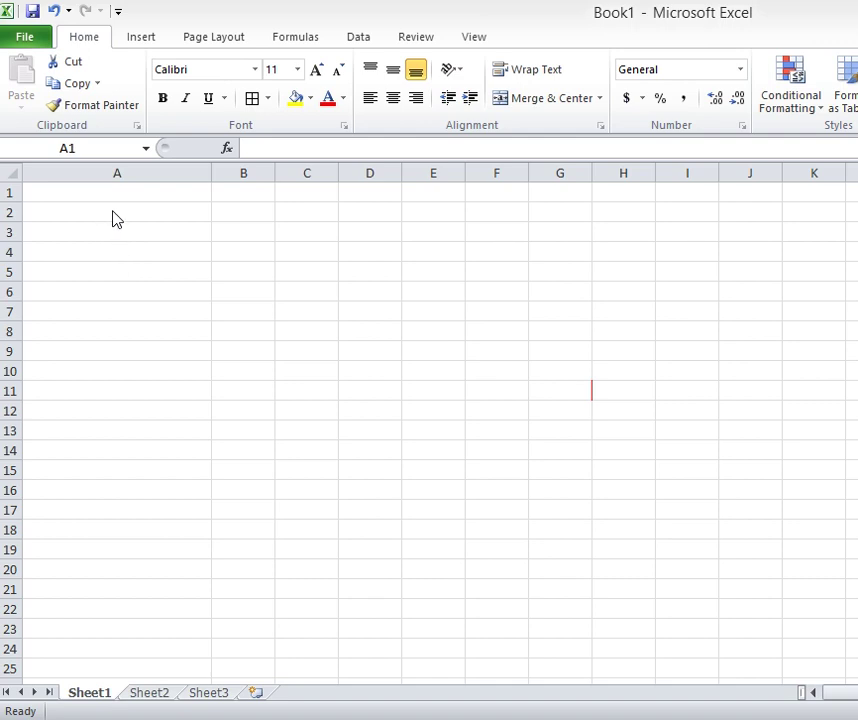
Enter the word 'laptop' in cell A2, correcting the typo.
{"action": "left_click", "coordinate": [113, 216]}
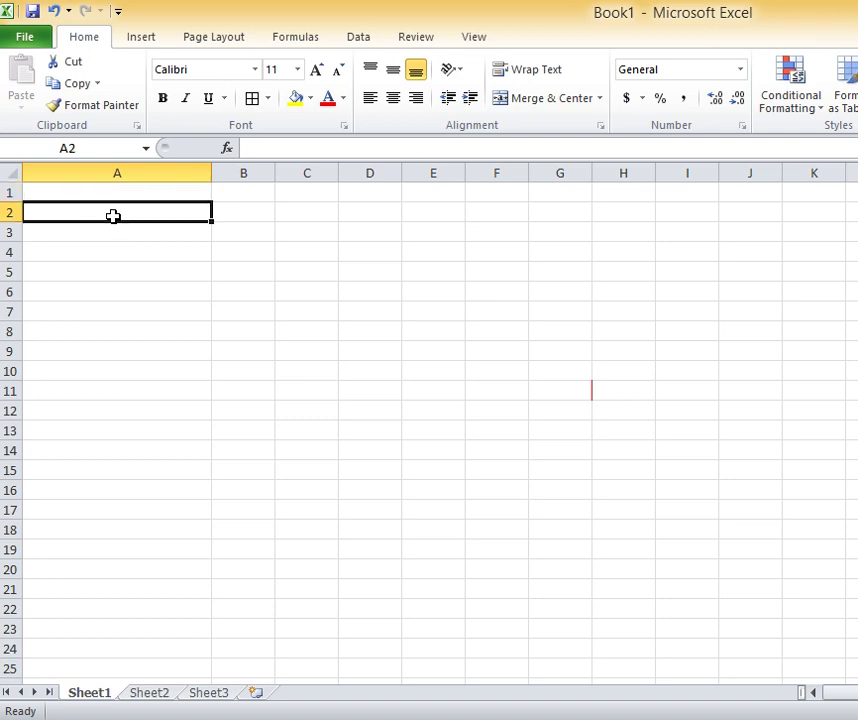
{"action": "type", "text": "lapti"}
{"action": "key", "text": "BackSpace"}
{"action": "type", "text": "op"}
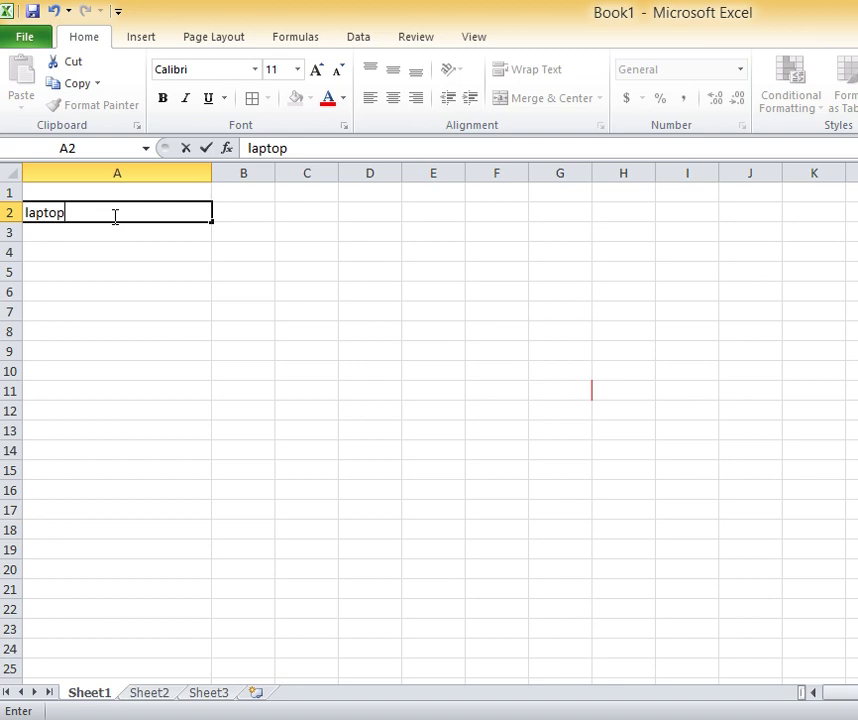
{"action": "key", "text": "Return"}
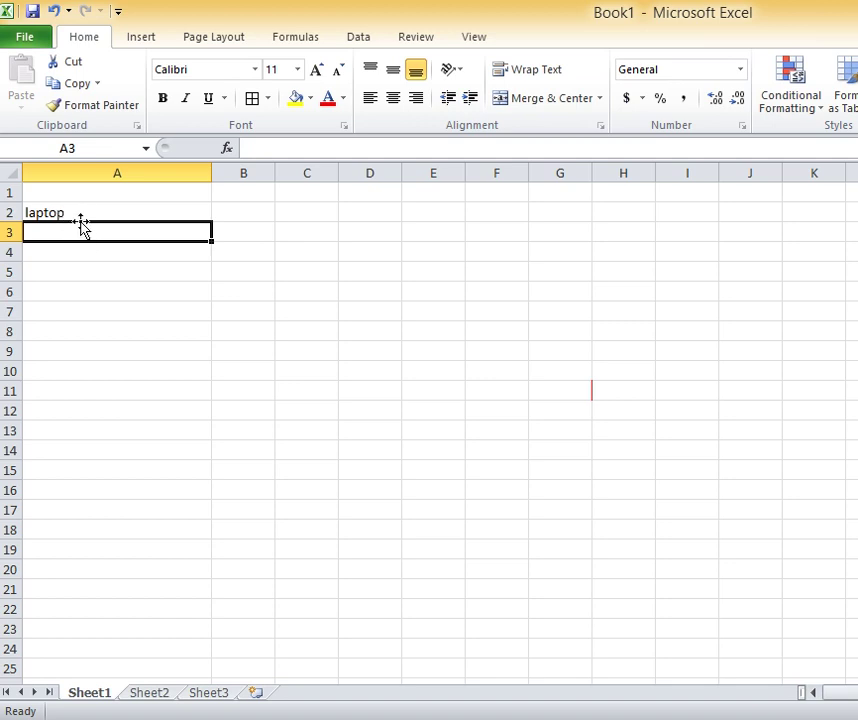
Move up and down column A and come back to cell A2, leaving 'laptop' unchanged.
{"action": "left_click", "coordinate": [76, 213]}
{"action": "double_click", "coordinate": [76, 213]}
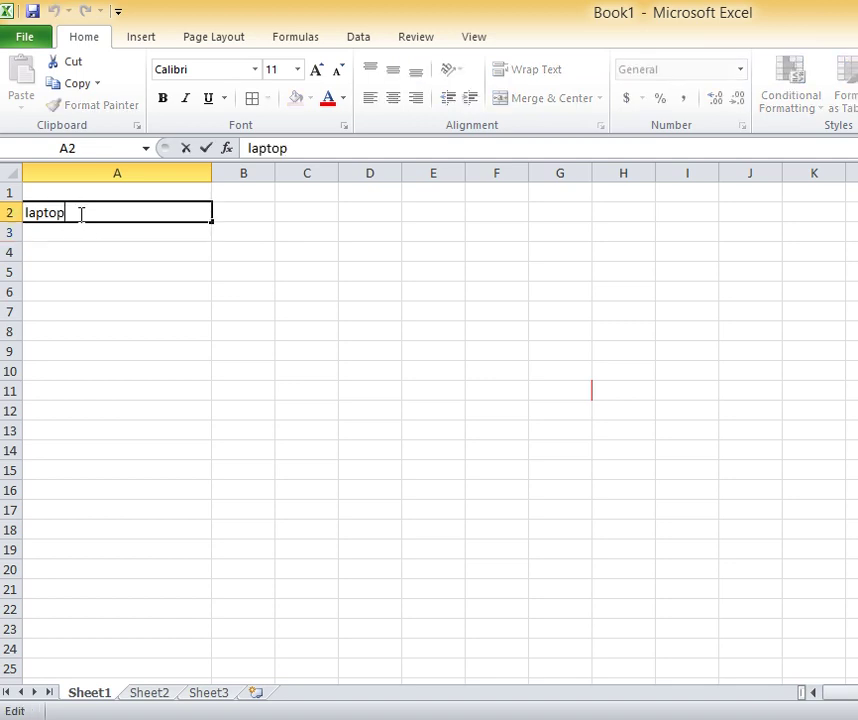
{"action": "left_click", "coordinate": [73, 233]}
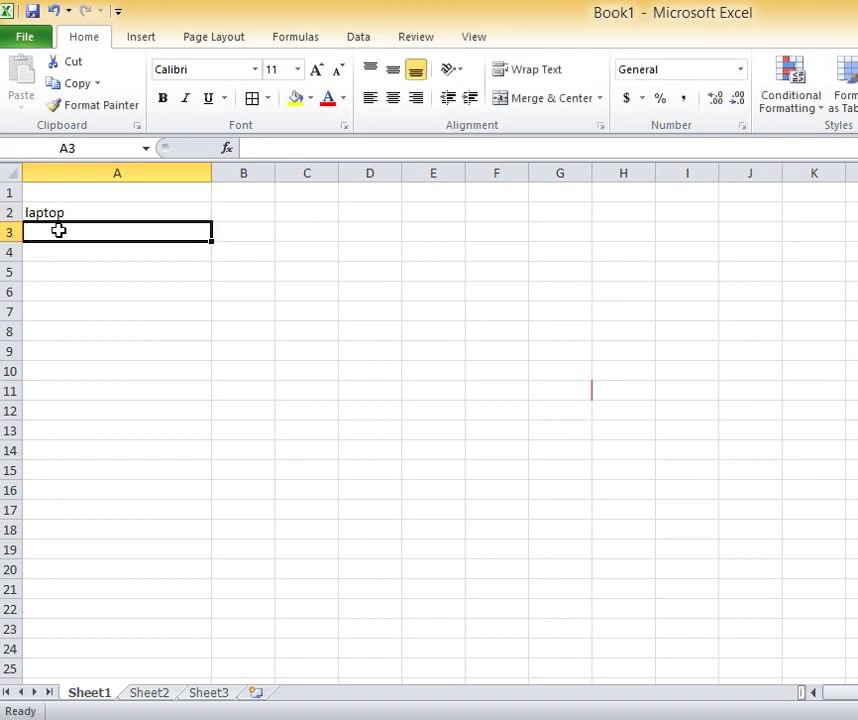
{"action": "left_click", "coordinate": [73, 253]}
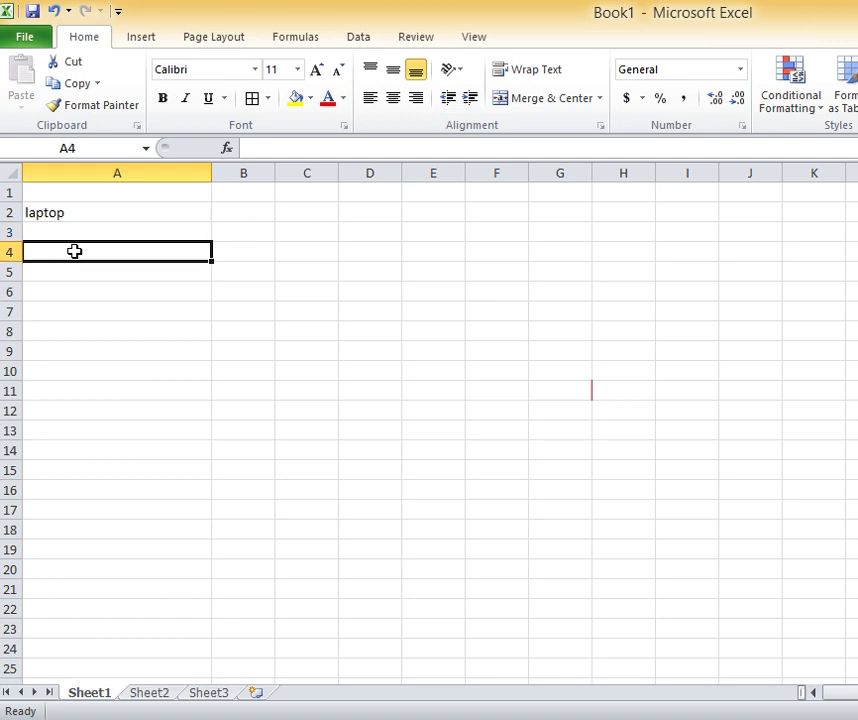
{"action": "left_click", "coordinate": [75, 270]}
{"action": "left_click", "coordinate": [77, 287]}
{"action": "left_click", "coordinate": [74, 268]}
{"action": "left_click", "coordinate": [72, 250]}
{"action": "left_click", "coordinate": [76, 232]}
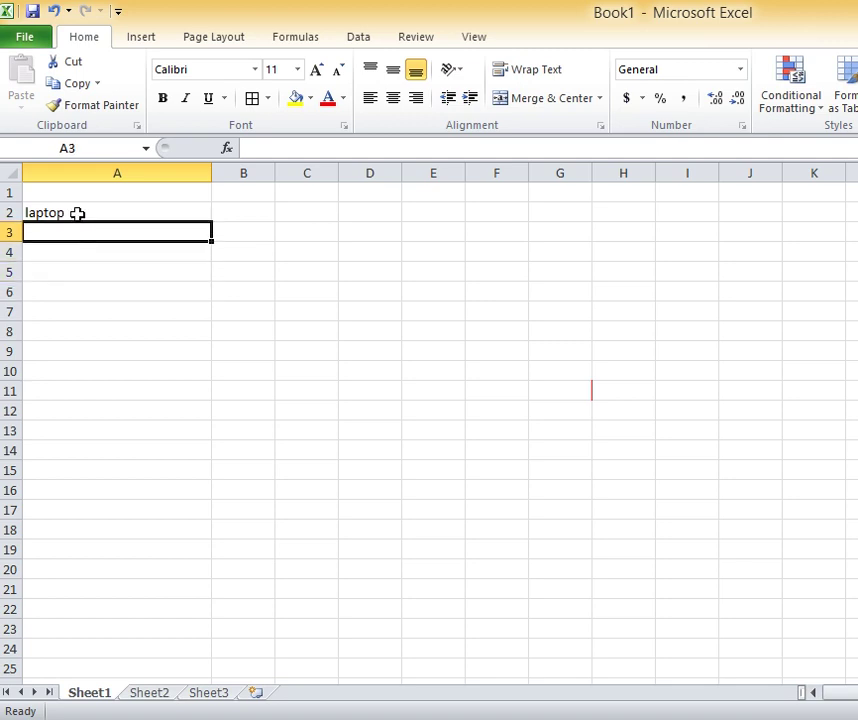
{"action": "left_click", "coordinate": [78, 212]}
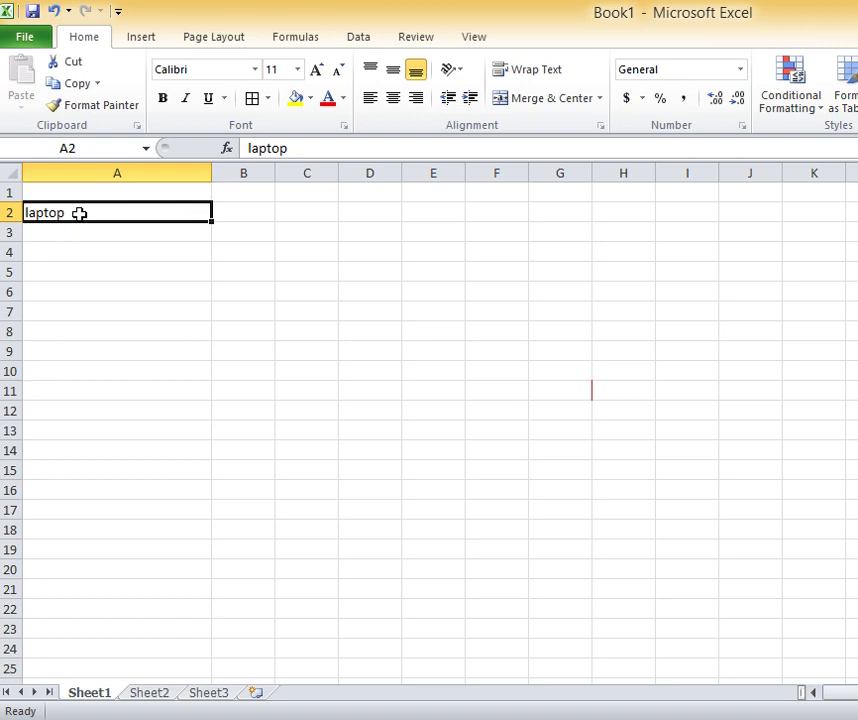
Replace 'laptop' in A2 with Alt+Enter-separated lines 1-Laptop, 2-Mouse, 3-Printer, 4-Paper, 5-Scanner.
{"action": "key", "text": "BackSpace"}
{"action": "type", "text": "1-Laptop"}
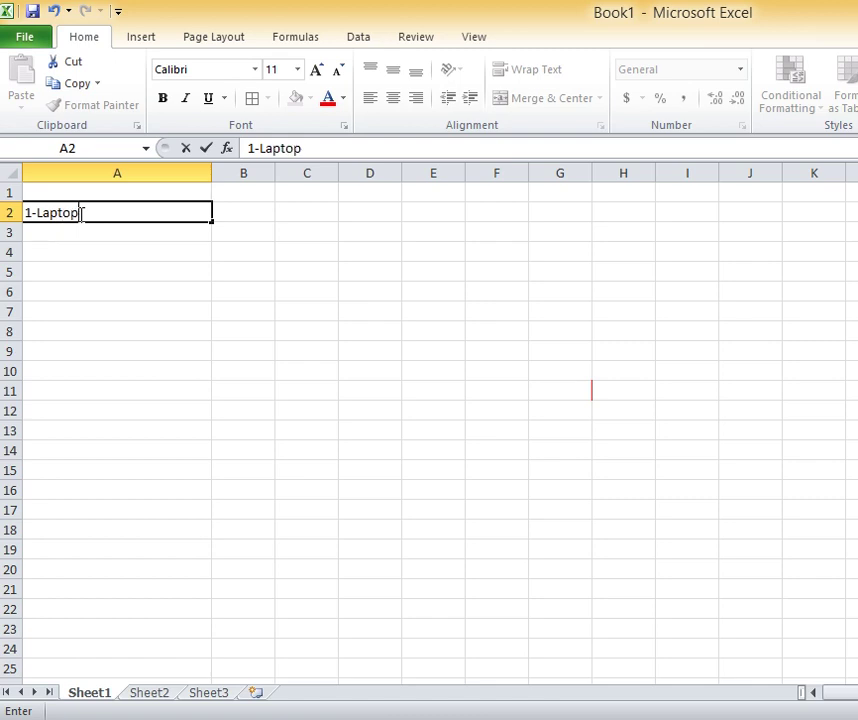
{"action": "type", "text": ","}
{"action": "key", "text": "alt+Return"}
{"action": "type", "text": "2-Mouse"}
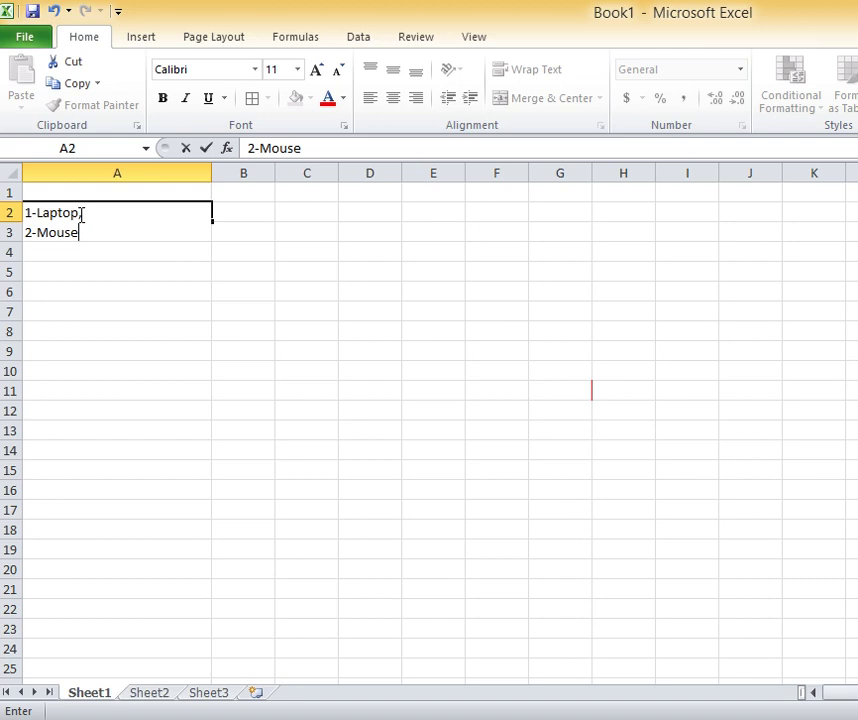
{"action": "key", "text": "alt+Return"}
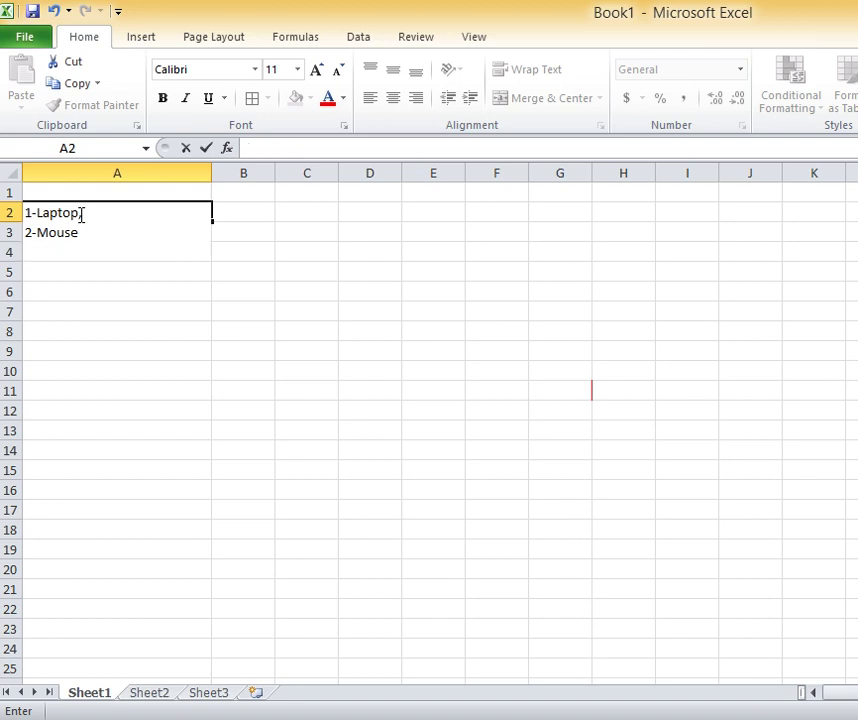
{"action": "type", "text": "3-"}
{"action": "type", "text": "p"}
{"action": "key", "text": "BackSpace"}
{"action": "type", "text": "Printer"}
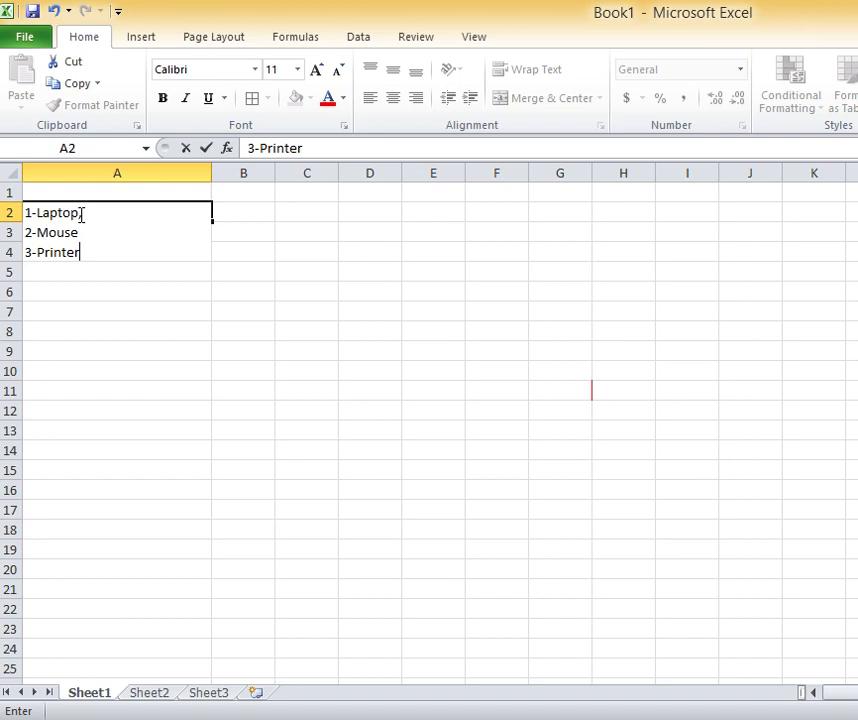
{"action": "key", "text": "alt+Return"}
{"action": "type", "text": "4-"}
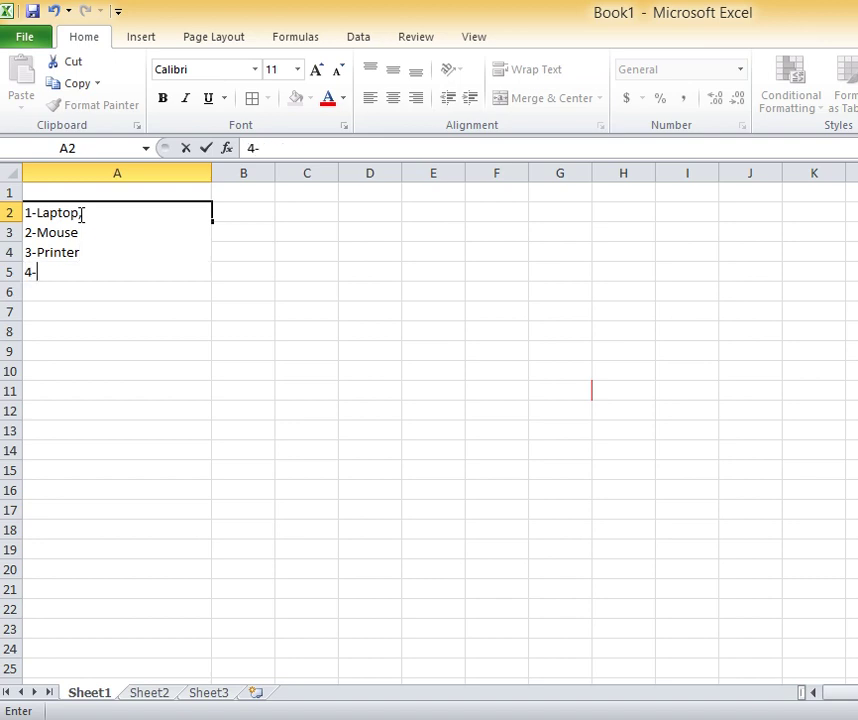
{"action": "type", "text": "Paper"}
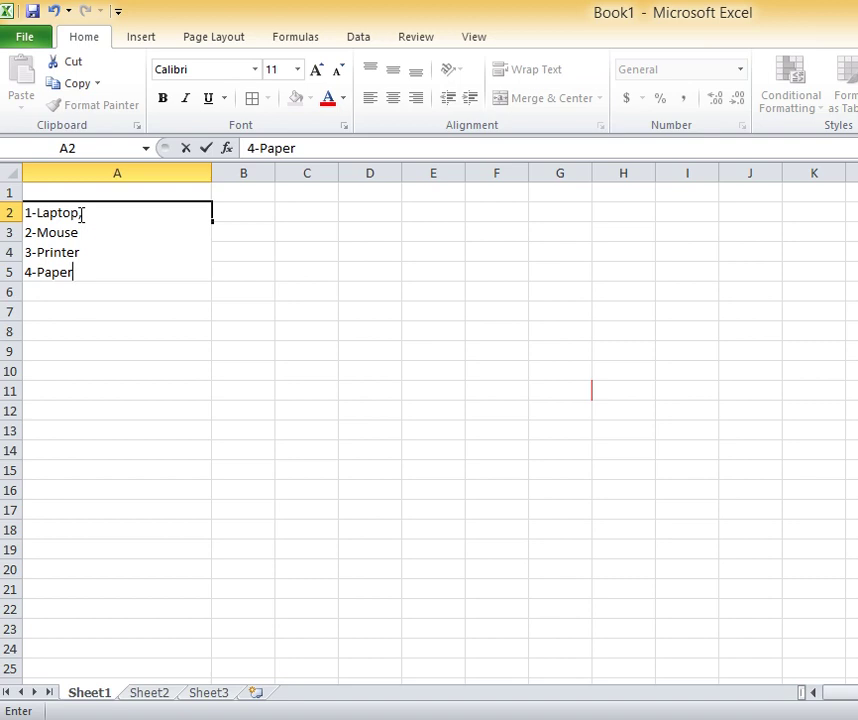
{"action": "key", "text": "alt+Return"}
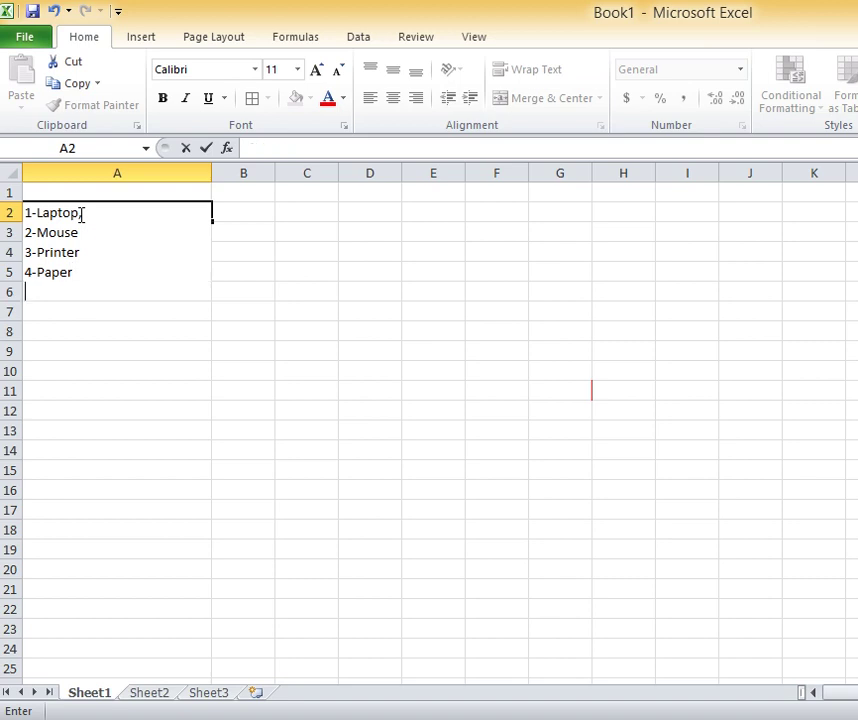
{"action": "type", "text": "5-Scanner"}
Commit the list and give cell A2 a thick red box border.
{"action": "key", "text": "Return"}
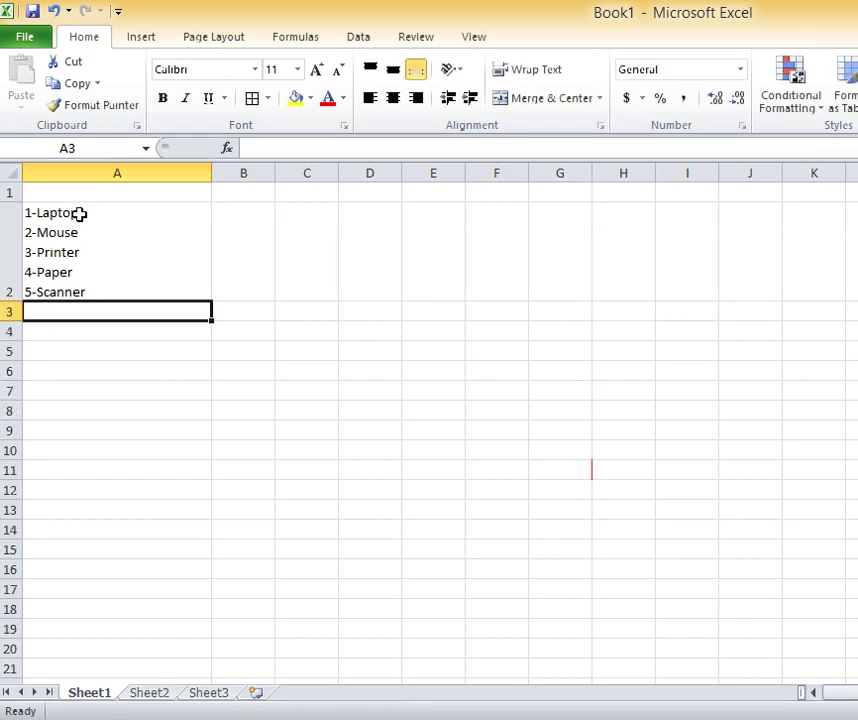
{"action": "left_click", "coordinate": [190, 459]}
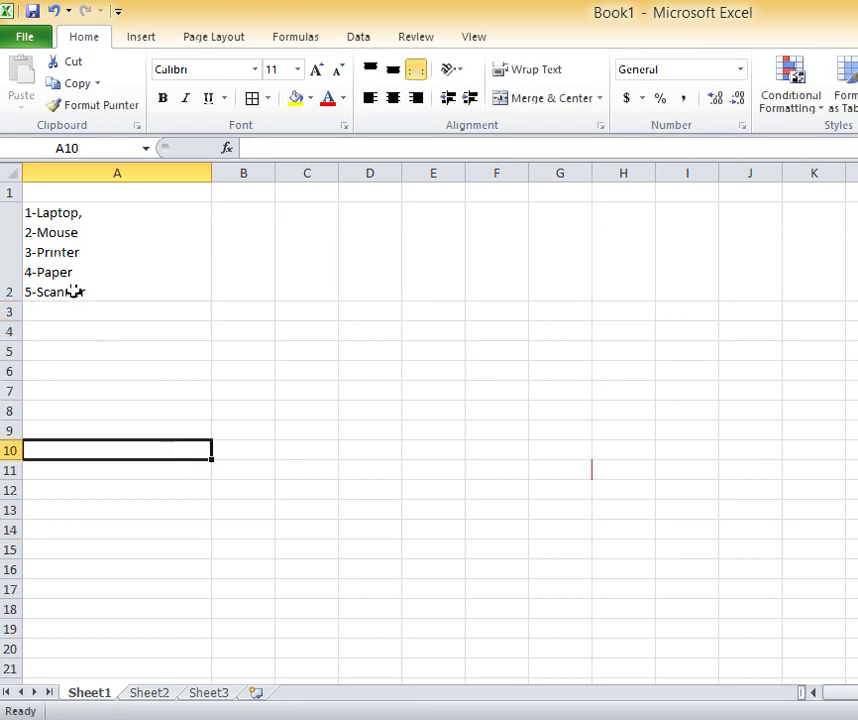
{"action": "left_click", "coordinate": [46, 228]}
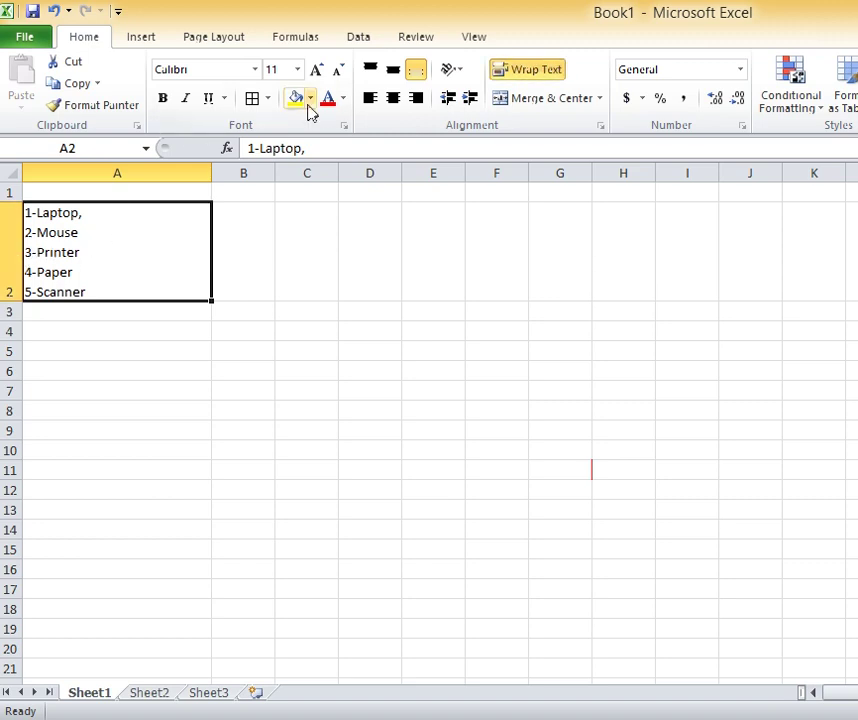
{"action": "left_click", "coordinate": [268, 98]}
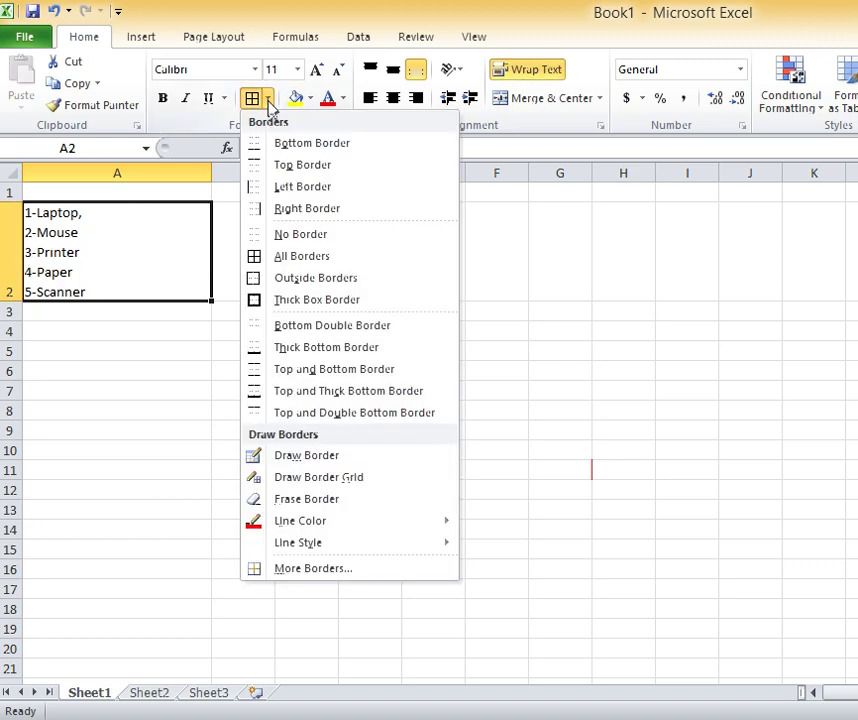
{"action": "left_click", "coordinate": [255, 299]}
{"action": "left_click", "coordinate": [251, 370]}
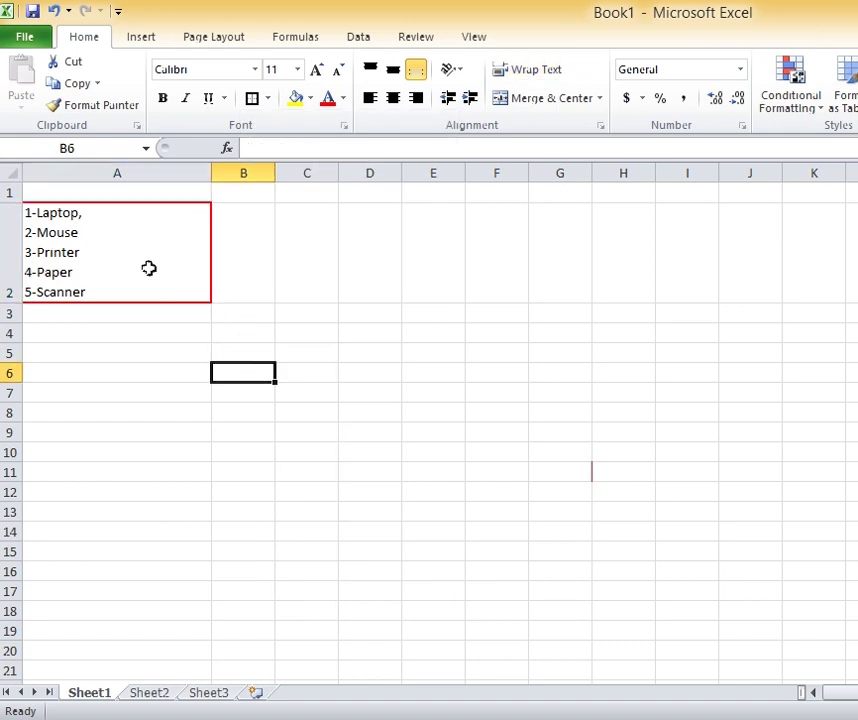
Make the A2 item list bold and raise its font size to 16.
{"action": "left_click", "coordinate": [110, 248]}
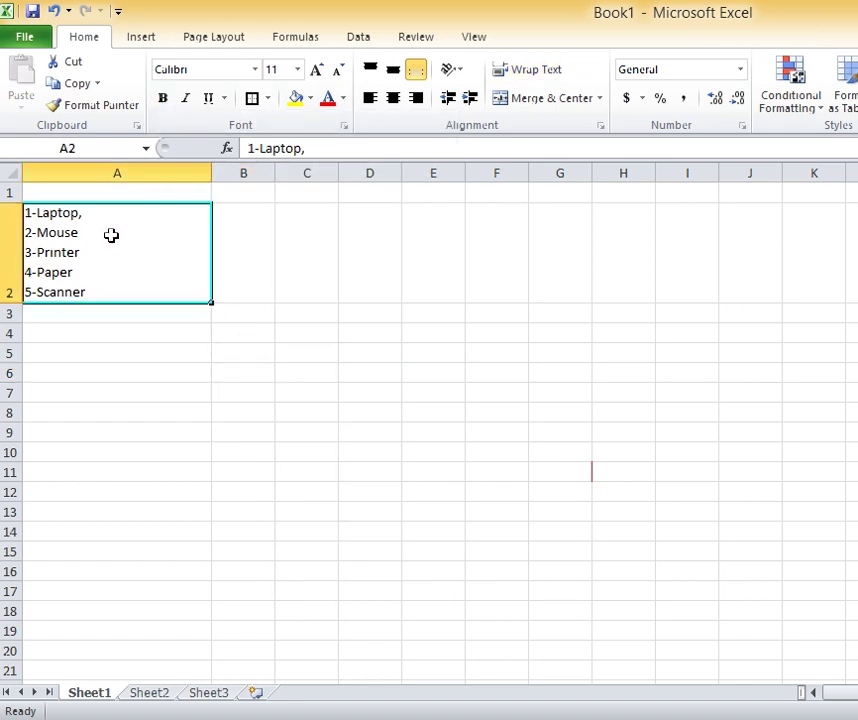
{"action": "left_click", "coordinate": [163, 99]}
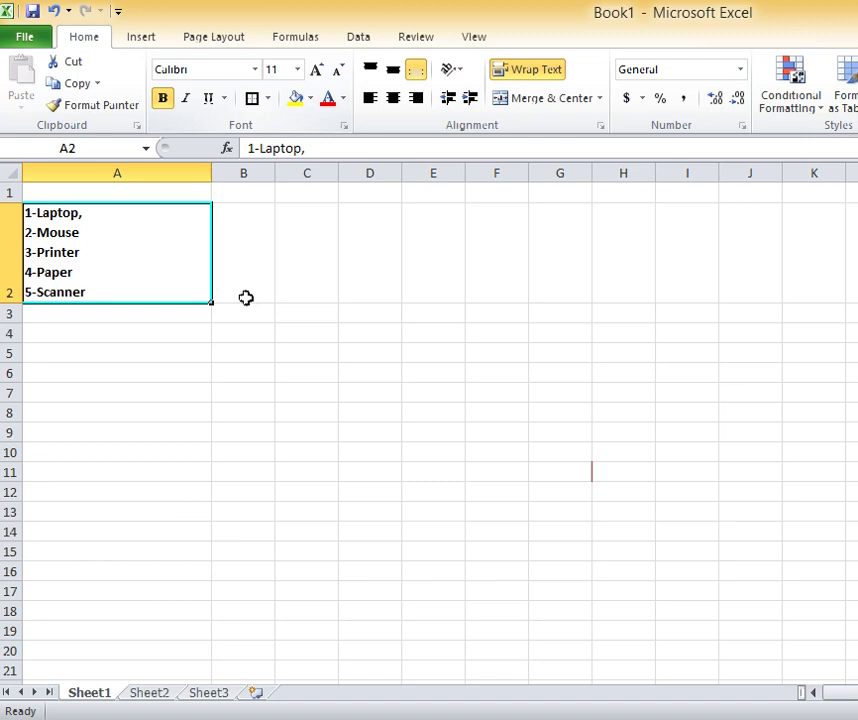
{"action": "left_click", "coordinate": [316, 70]}
{"action": "left_click", "coordinate": [316, 70]}
{"action": "left_click", "coordinate": [316, 70]}
{"action": "left_click", "coordinate": [471, 446]}
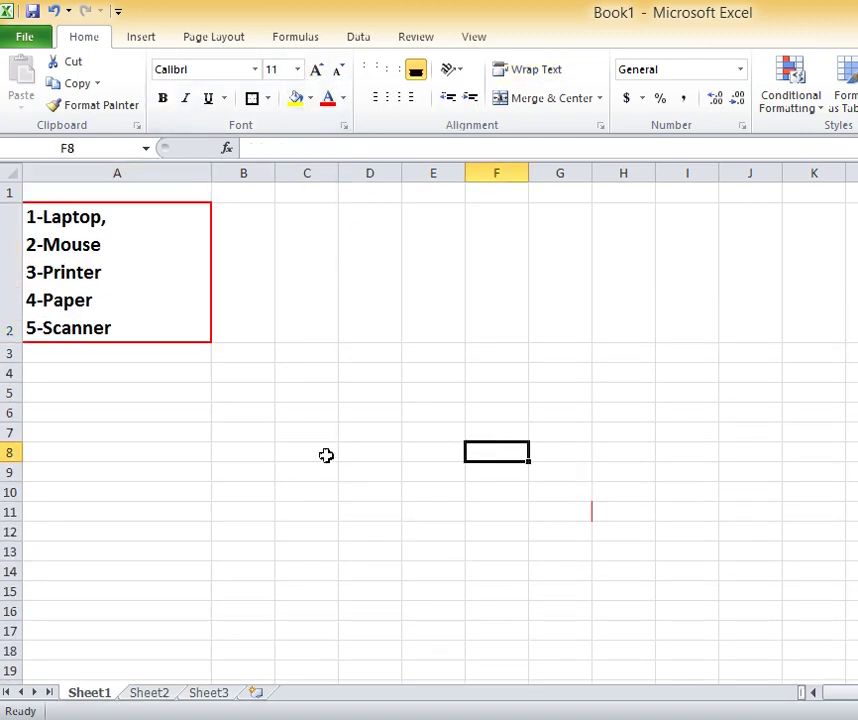
{"action": "left_click", "coordinate": [8, 330]}
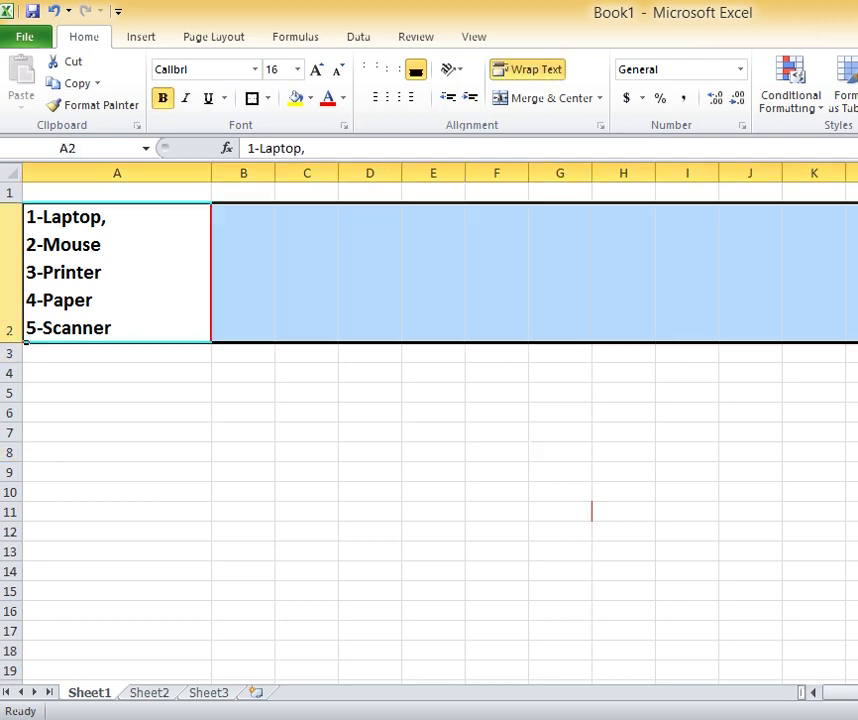
{"action": "left_click", "coordinate": [46, 222]}
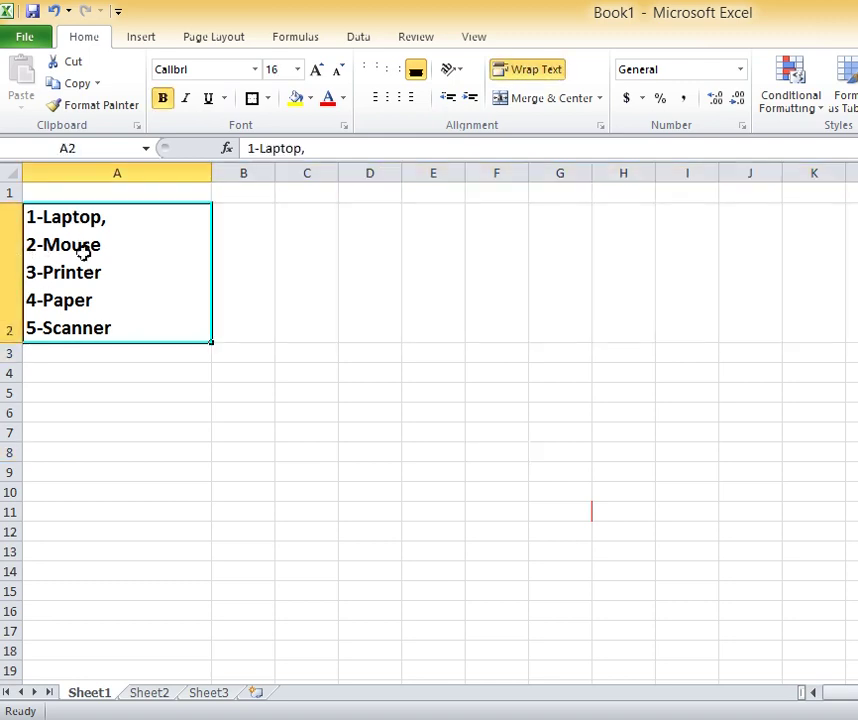
{"action": "left_click", "coordinate": [279, 368]}
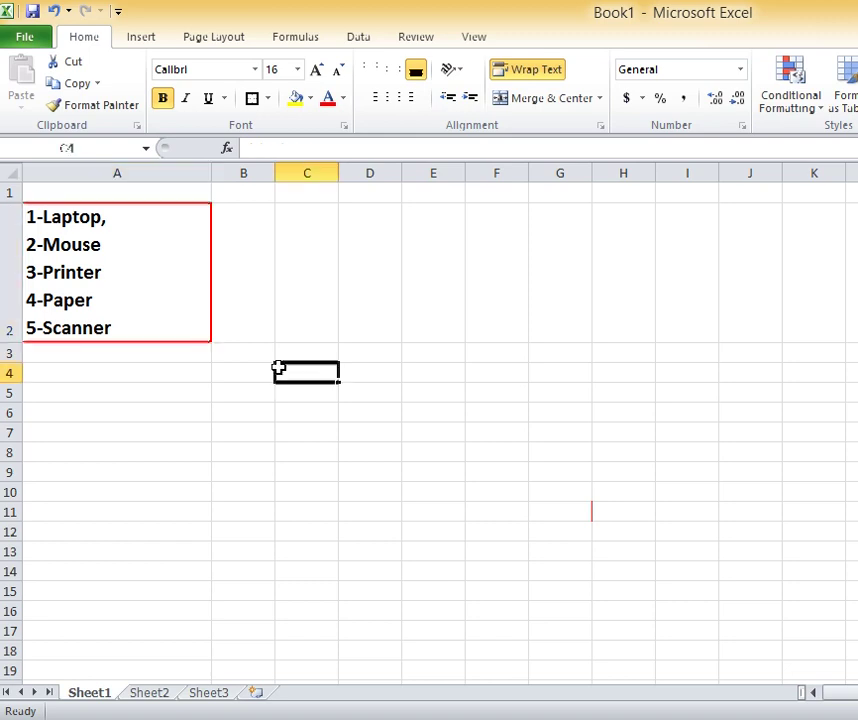
Type the label 'alt+enter' into cell C2 beside the list.
{"action": "left_click", "coordinate": [306, 234]}
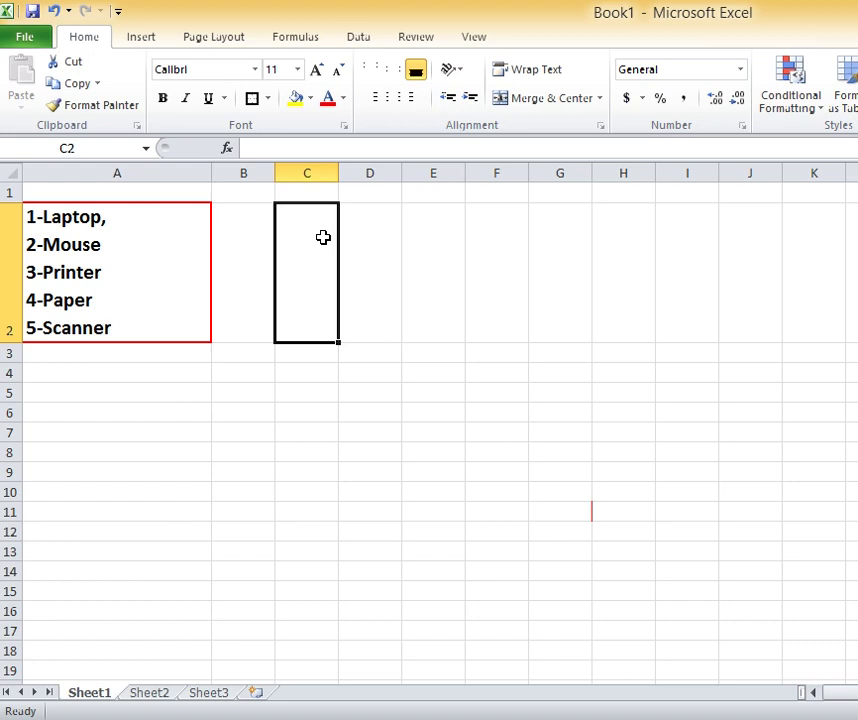
{"action": "type", "text": "alt"}
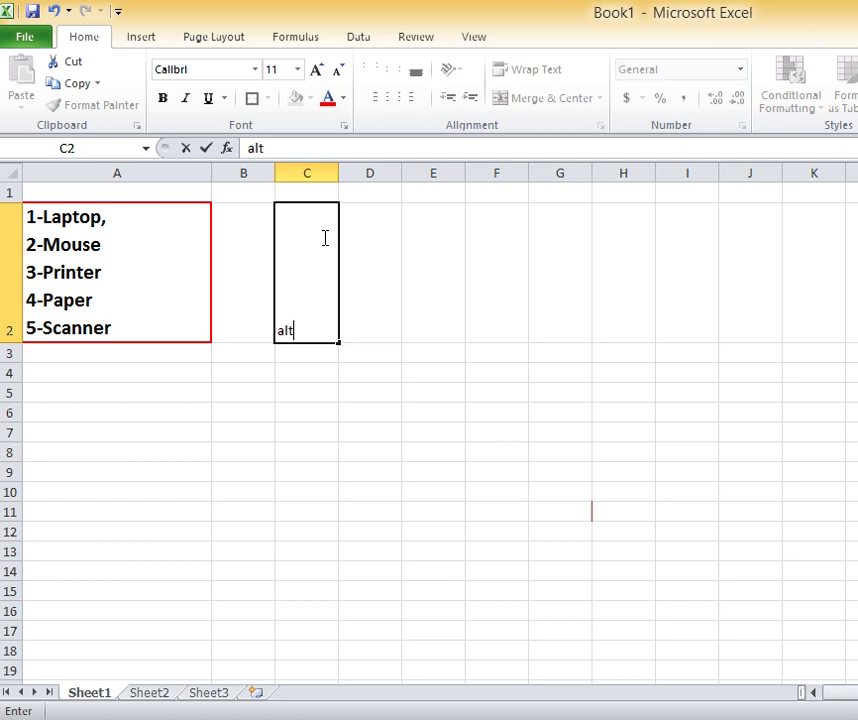
{"action": "type", "text": "+enter"}
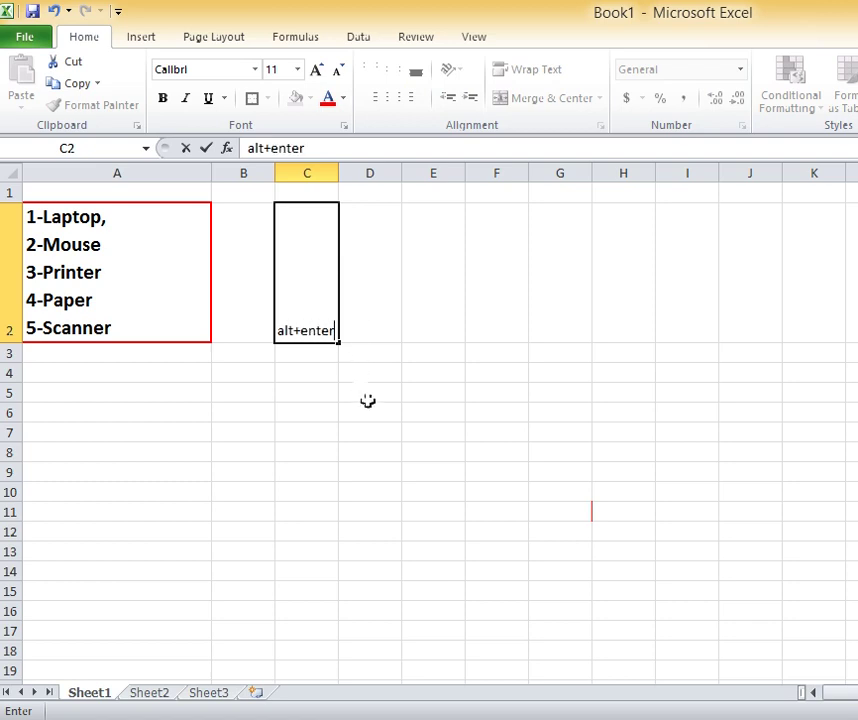
{"action": "left_click", "coordinate": [369, 410]}
{"action": "left_click", "coordinate": [301, 330]}
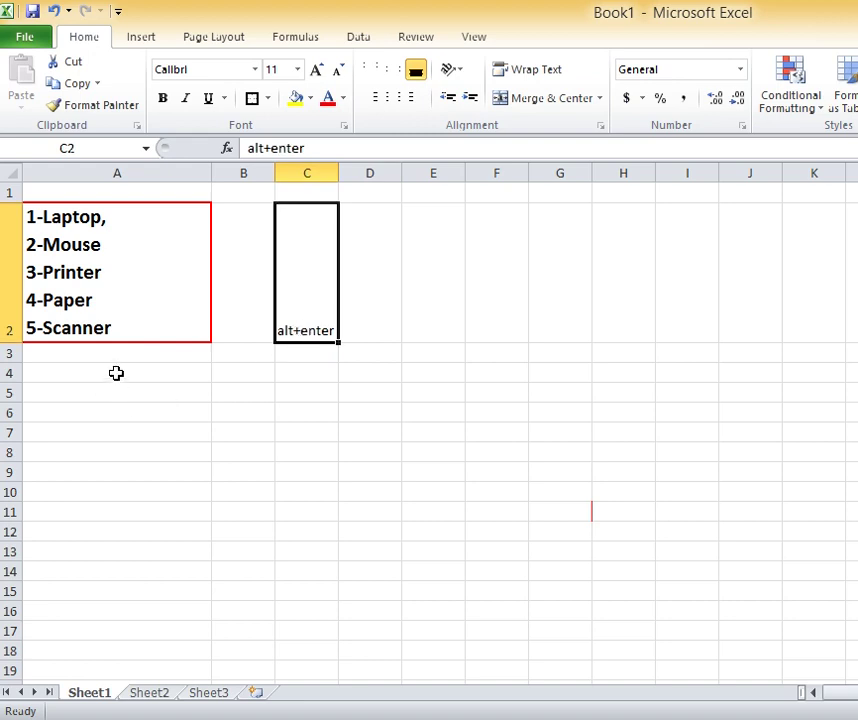
{"action": "left_click", "coordinate": [116, 373]}
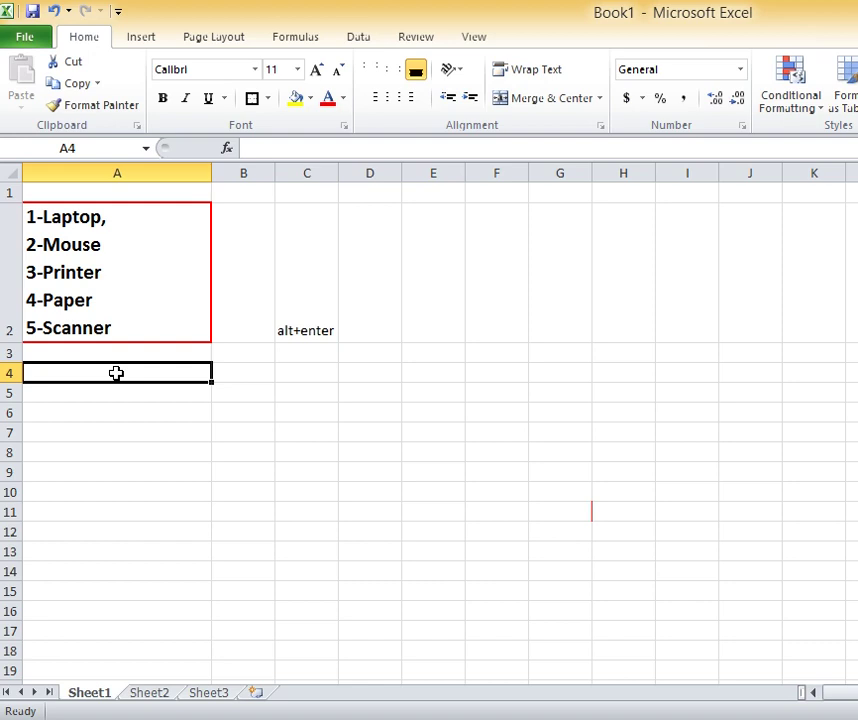
Enter laptop, mouse, Paper and scanner as four separate lines in cell A4.
{"action": "type", "text": "lap"}
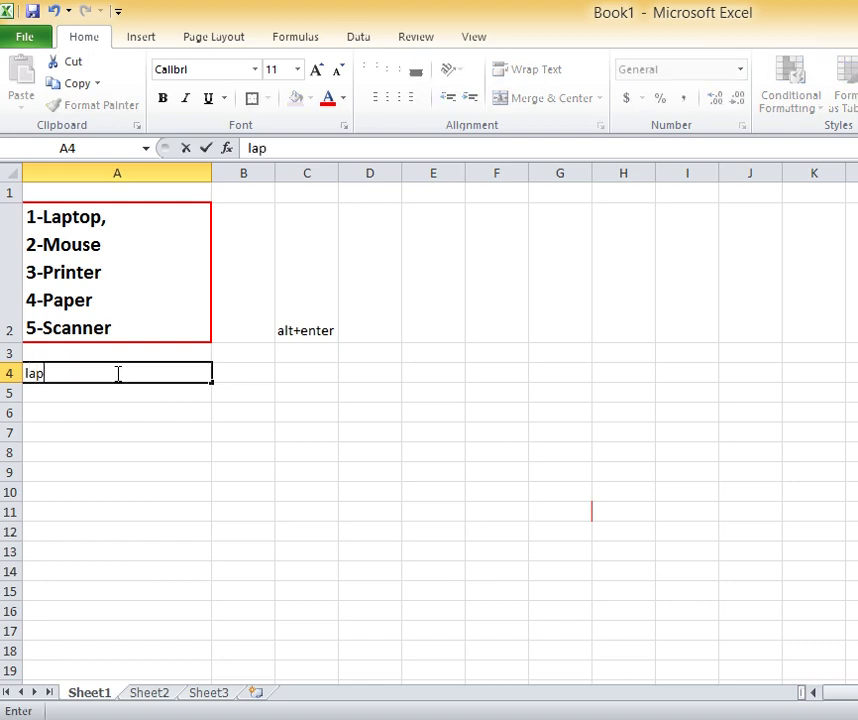
{"action": "type", "text": "top"}
{"action": "type", "text": ","}
{"action": "key", "text": "alt+Return"}
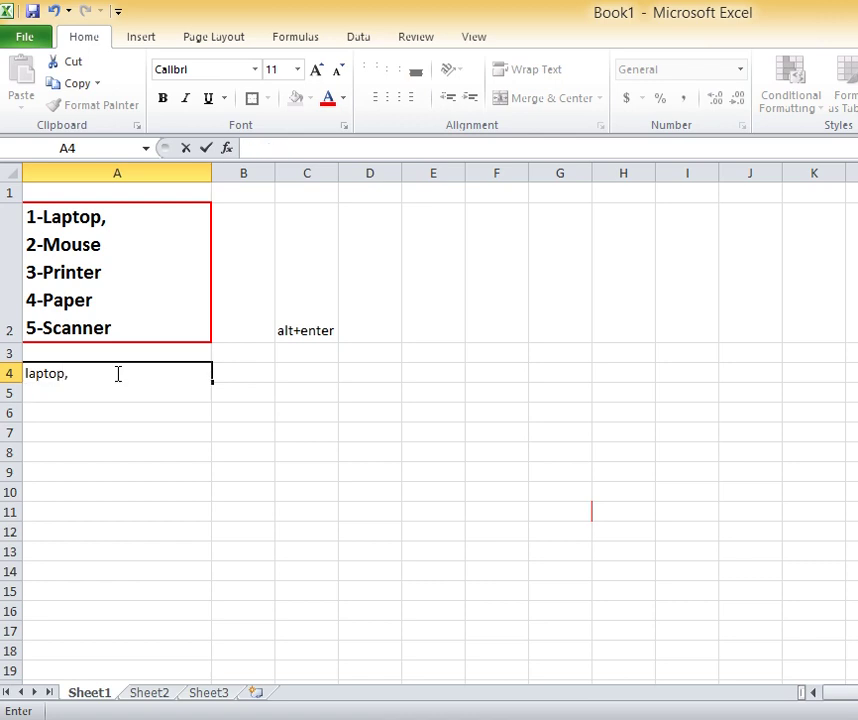
{"action": "type", "text": "mouse"}
{"action": "key", "text": "alt+Return"}
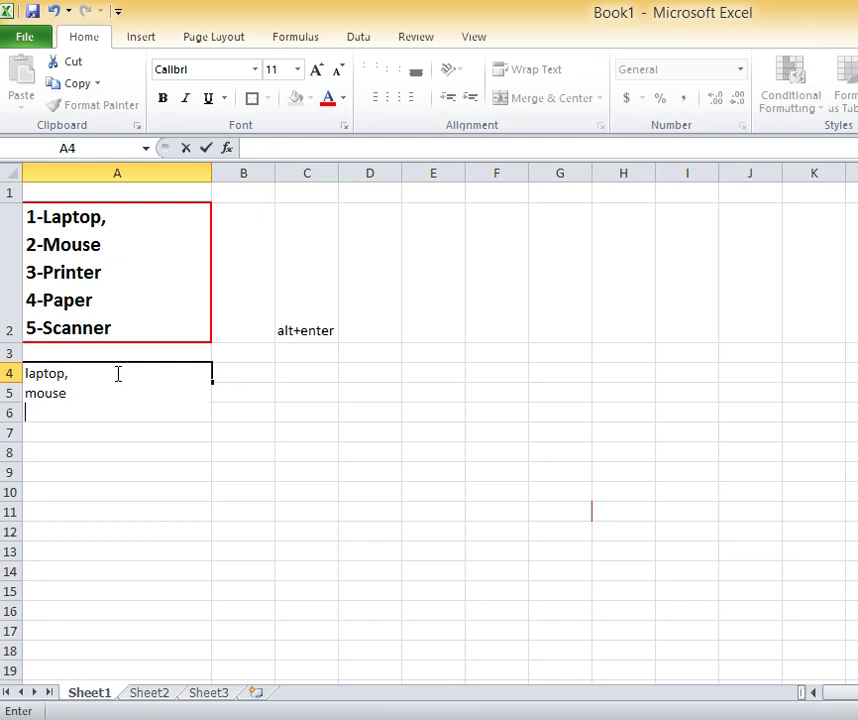
{"action": "type", "text": "Paper"}
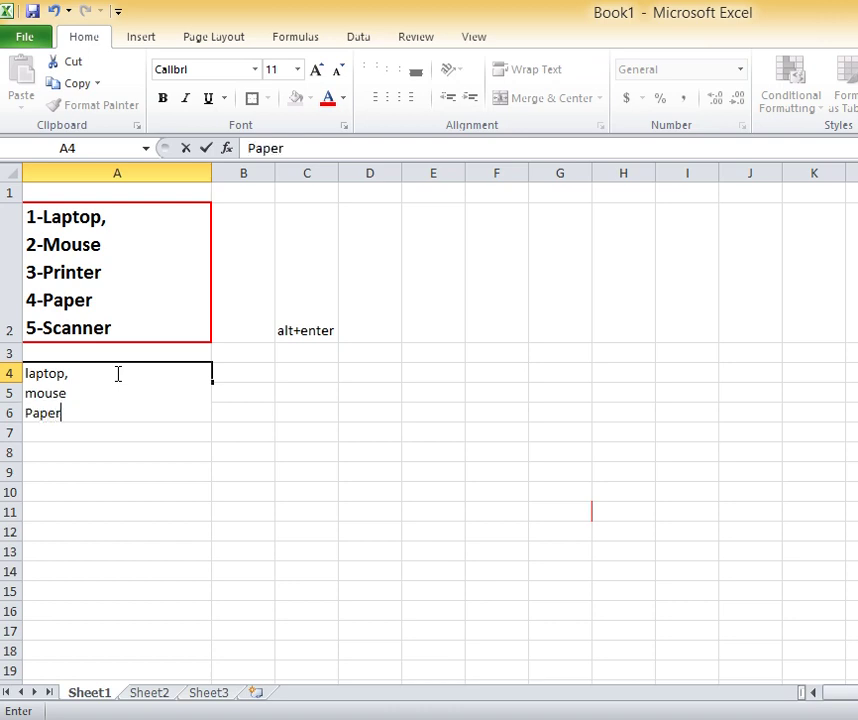
{"action": "key", "text": "alt+Return"}
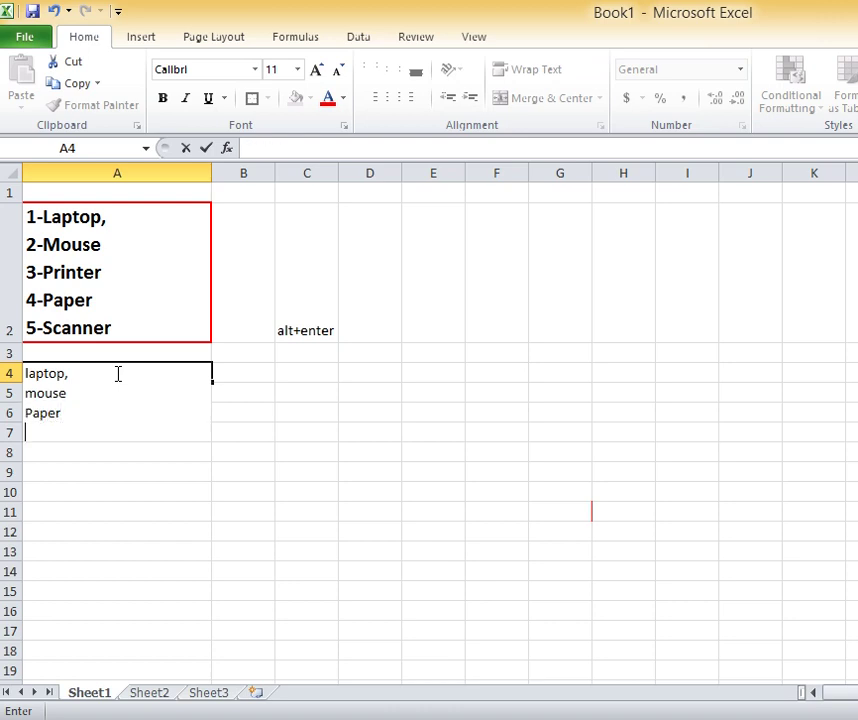
{"action": "type", "text": "scanner"}
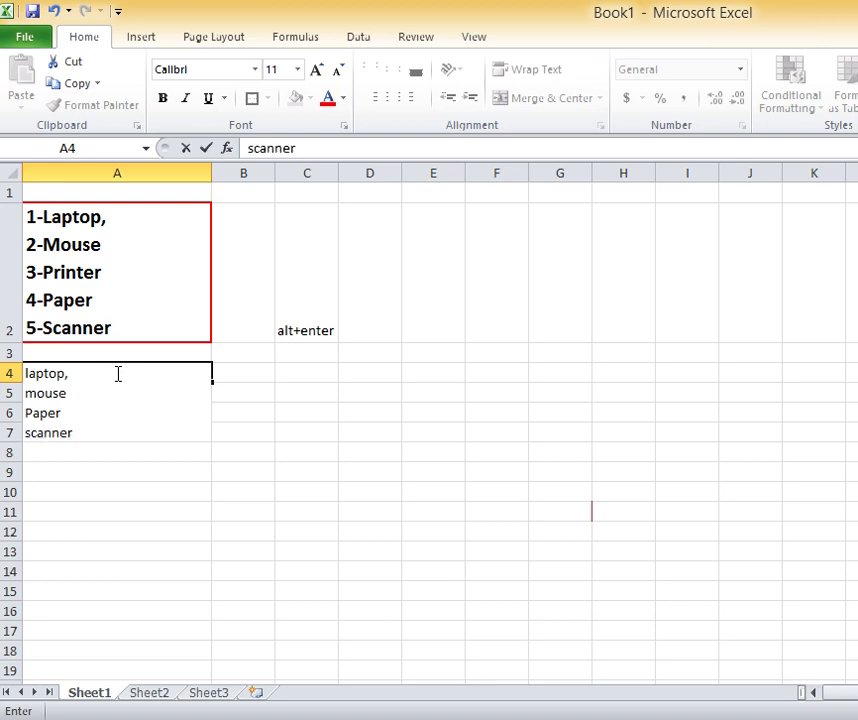
{"action": "key", "text": "Return"}
{"action": "left_click", "coordinate": [86, 364]}
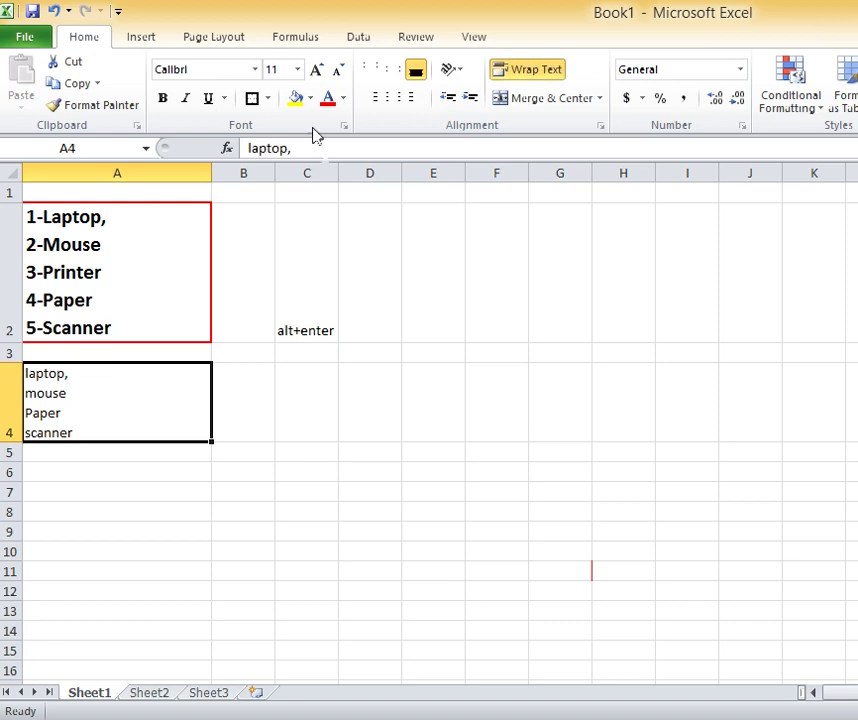
Give the A4 list a red box border.
{"action": "key", "text": "ctrl+c"}
{"action": "left_click", "coordinate": [252, 98]}
{"action": "left_click", "coordinate": [300, 513]}
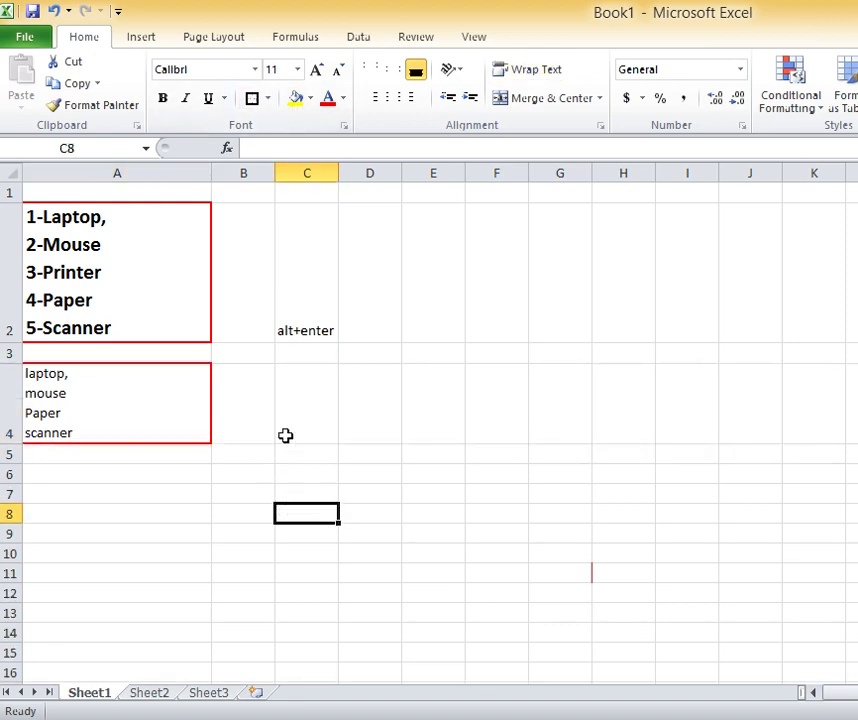
Fill the 'alt+enter' label cell C2 with yellow.
{"action": "left_click", "coordinate": [293, 330]}
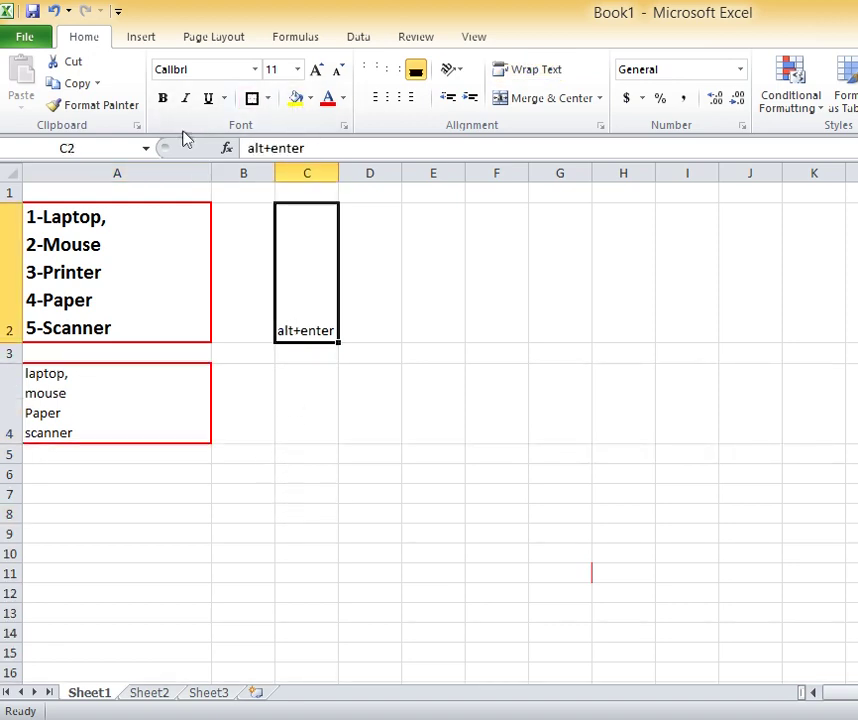
{"action": "left_click", "coordinate": [296, 100]}
{"action": "left_click", "coordinate": [346, 379]}
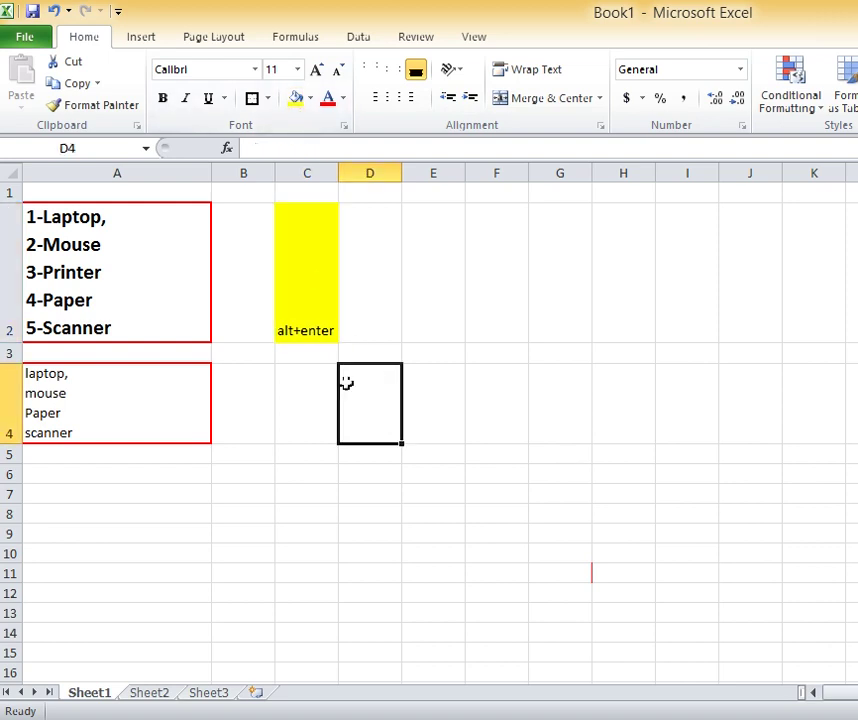